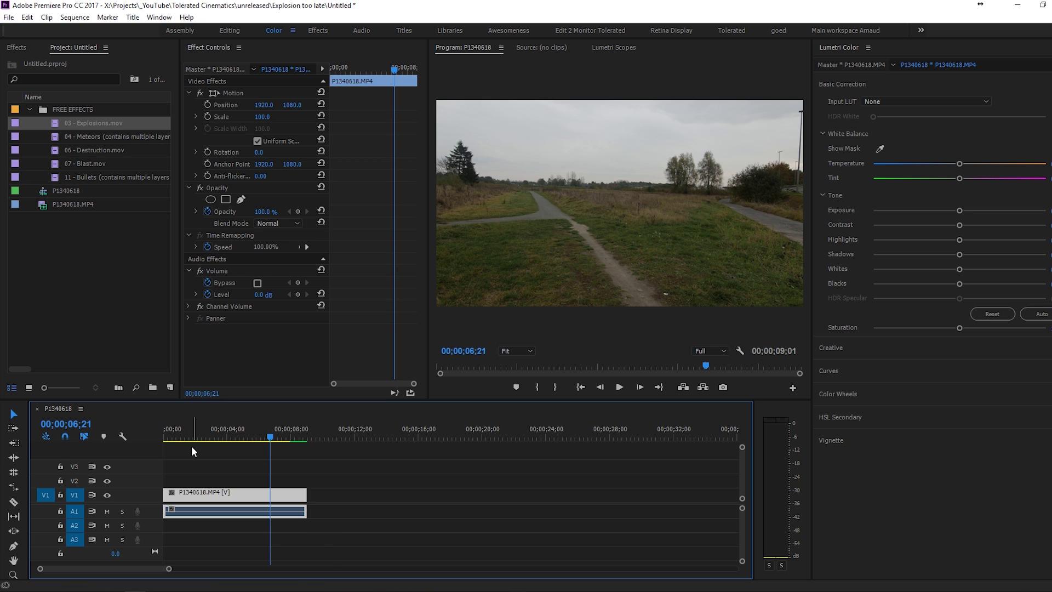
Move the playhead to 00;00;02;19 in the P1340618 sequence.
{"action": "left_click", "coordinate": [206, 433]}
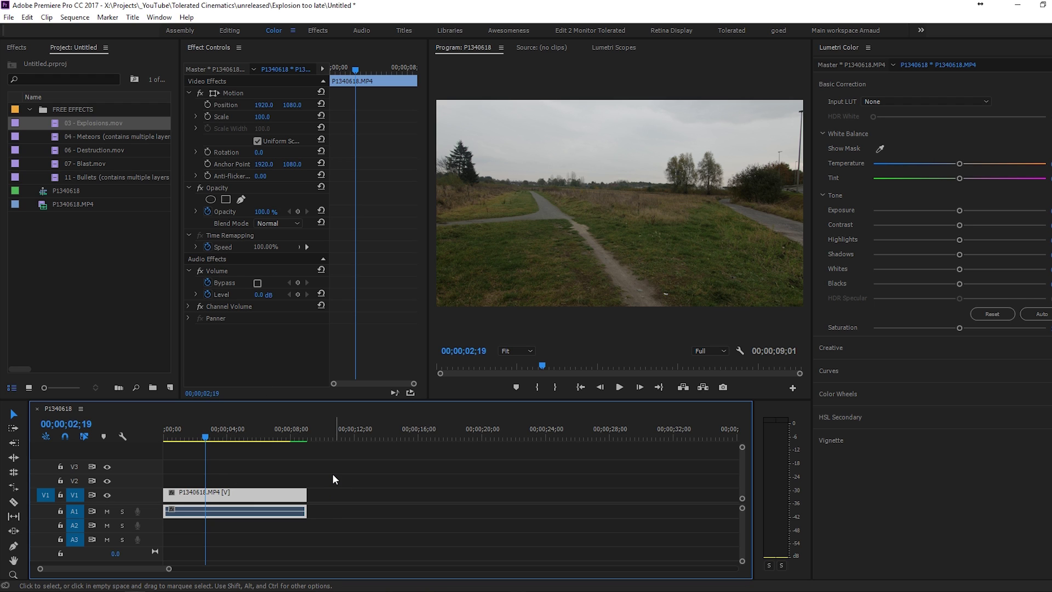
Preview the Explosions and Meteors effect clips in the Source monitor.
{"action": "double_click", "coordinate": [55, 124]}
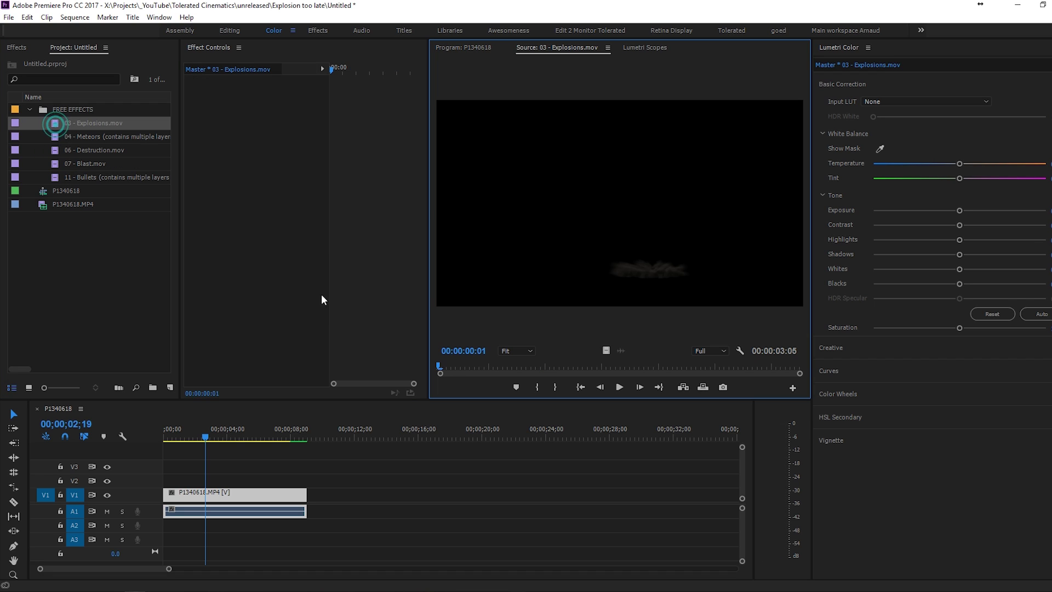
{"action": "left_click_drag", "start_coordinate": [458, 361], "coordinate": [442, 381]}
{"action": "double_click", "coordinate": [110, 137]}
{"action": "left_click_drag", "start_coordinate": [447, 364], "coordinate": [680, 367]}
Place 03 - Explosions.mov on track V2 and slide it to the sequence start at 00;00.
{"action": "double_click", "coordinate": [101, 119]}
{"action": "left_click_drag", "start_coordinate": [606, 351], "coordinate": [197, 484]}
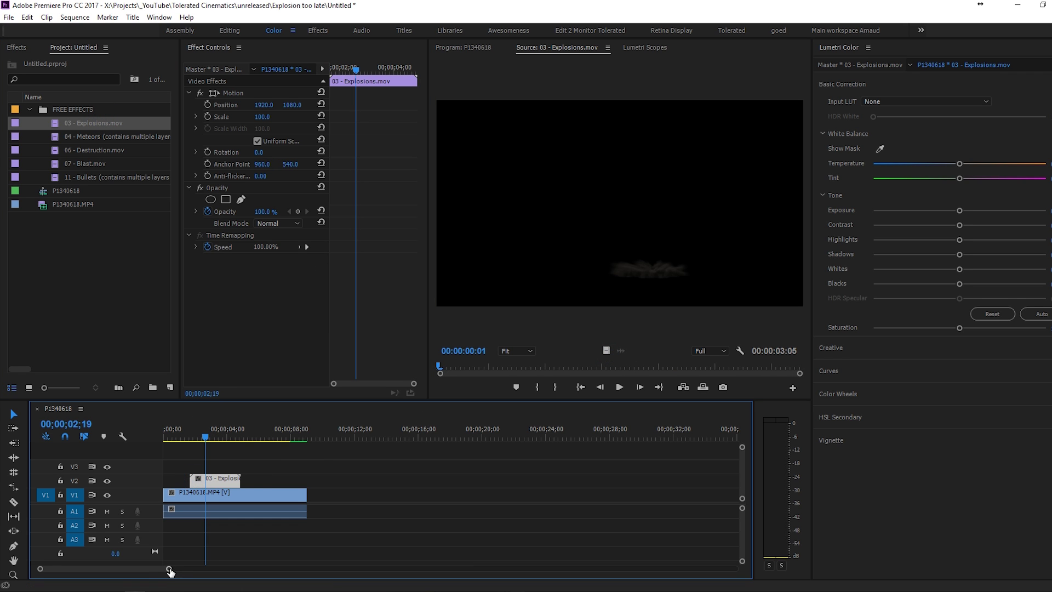
{"action": "left_click_drag", "start_coordinate": [170, 571], "coordinate": [138, 571]}
{"action": "left_click", "coordinate": [186, 551]}
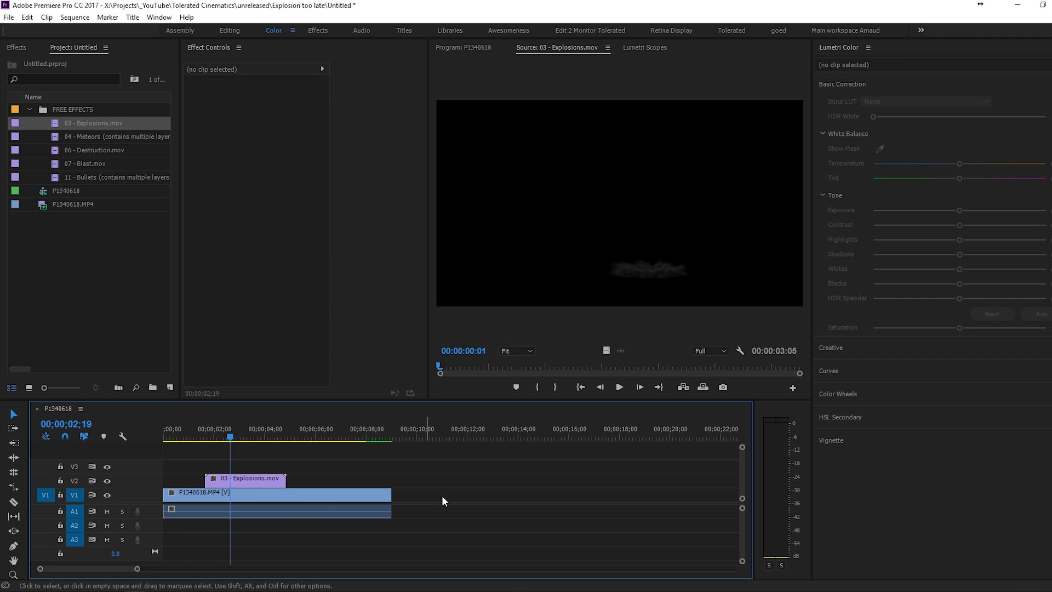
{"action": "left_click_drag", "start_coordinate": [246, 483], "coordinate": [198, 484]}
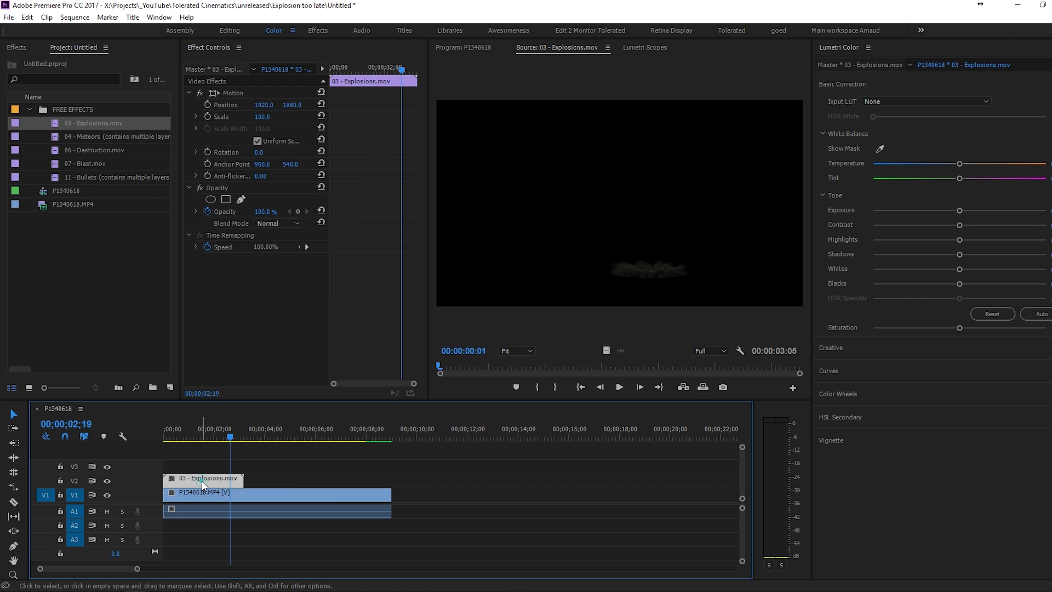
{"action": "right_click", "coordinate": [55, 125]}
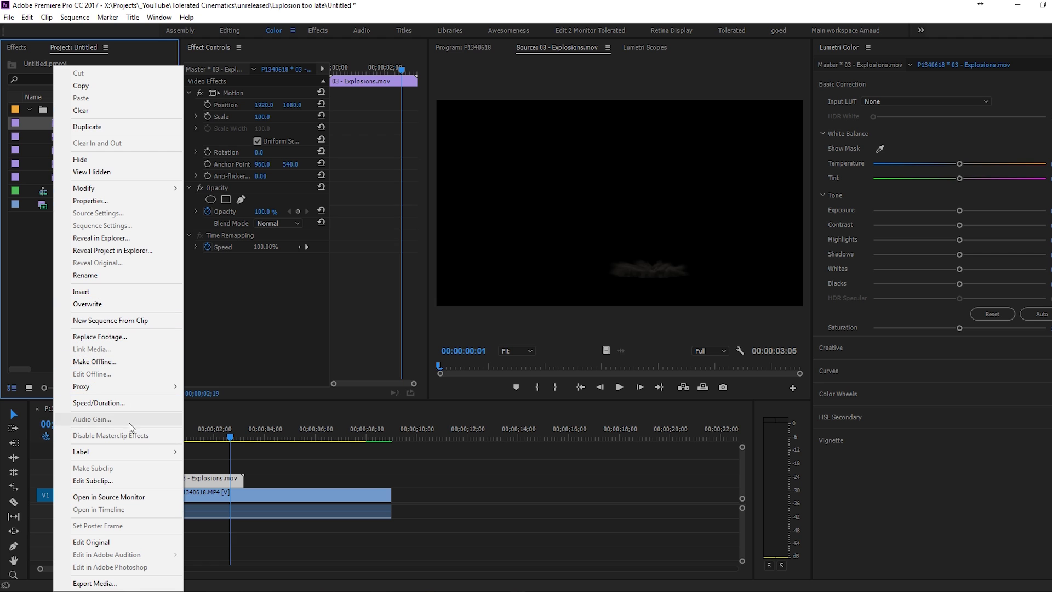
{"action": "mouse_move", "coordinate": [137, 188]}
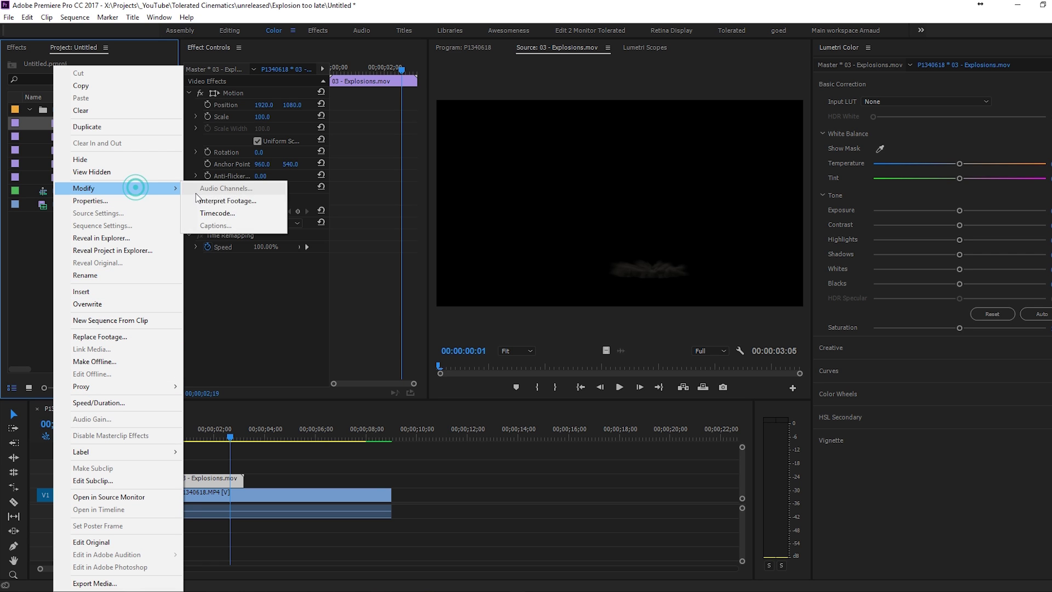
{"action": "left_click", "coordinate": [221, 200]}
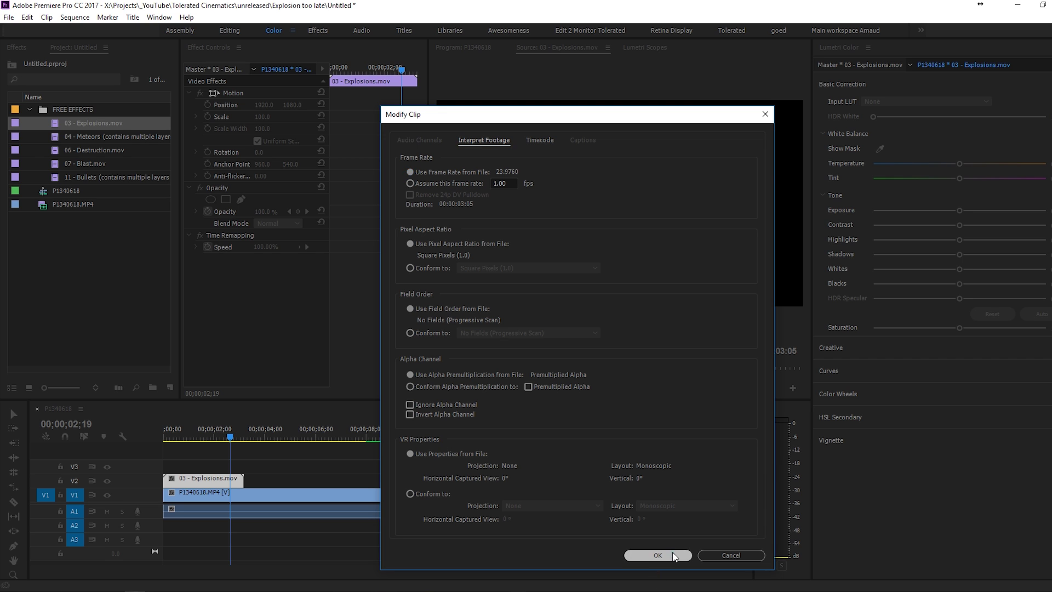
{"action": "left_click", "coordinate": [657, 555]}
Set the Explosions clip's speed to 35% in Speed/Duration and scrub to preview it.
{"action": "right_click", "coordinate": [201, 485]}
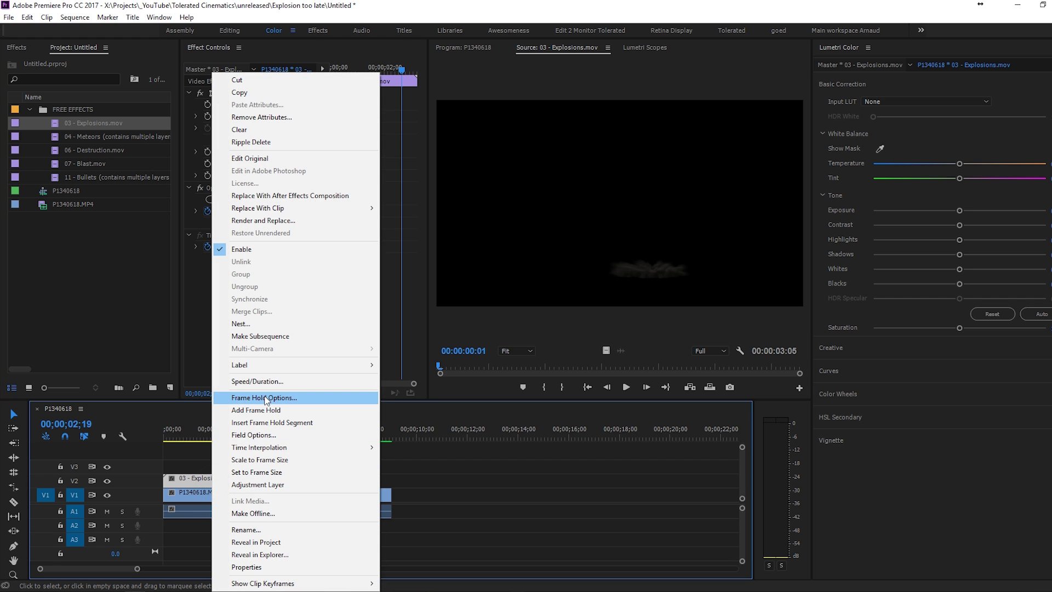
{"action": "left_click", "coordinate": [267, 382]}
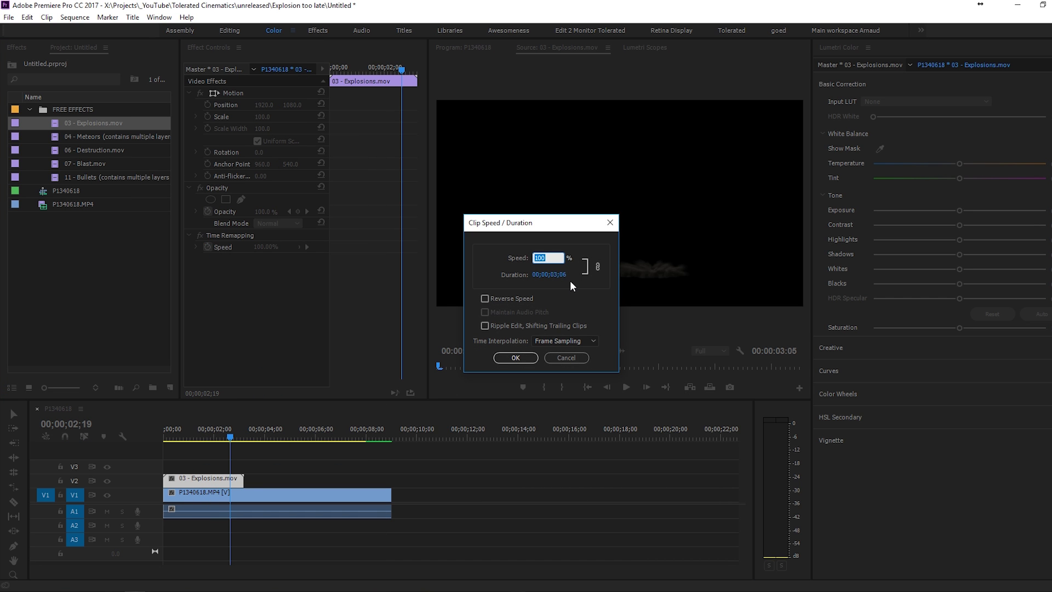
{"action": "type", "text": "35"}
{"action": "key", "text": "Return"}
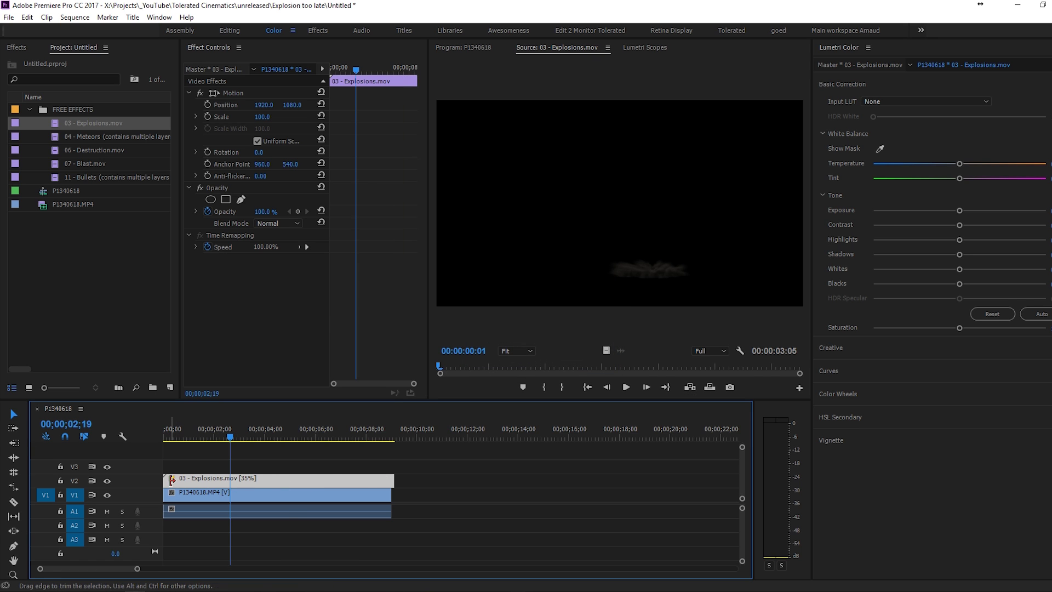
{"action": "left_click_drag", "start_coordinate": [242, 439], "coordinate": [317, 469]}
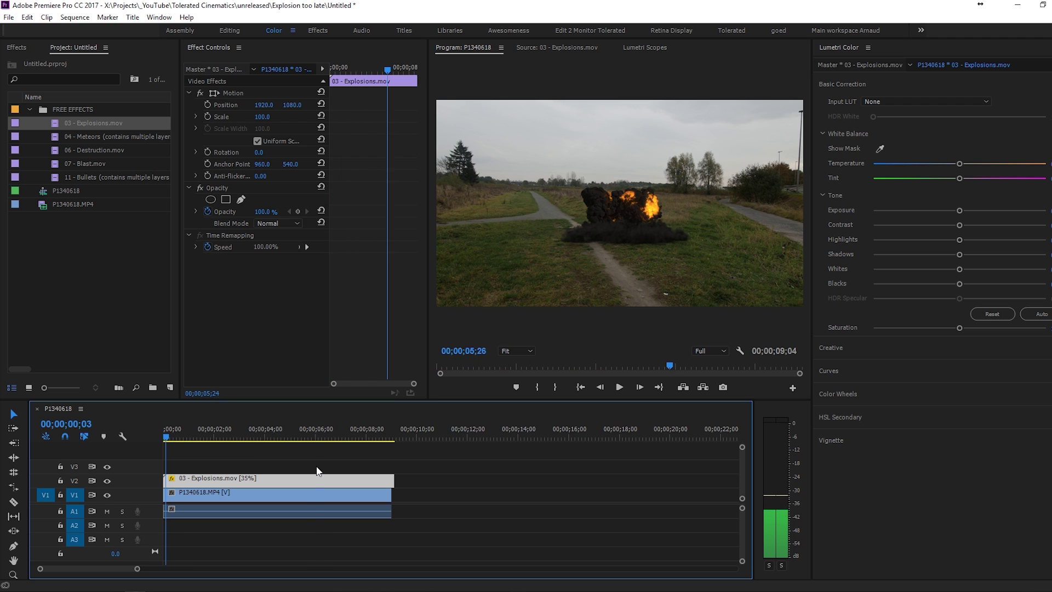
Render the sequence In to Out, then play the slowed explosion from the start.
{"action": "left_click", "coordinate": [74, 17]}
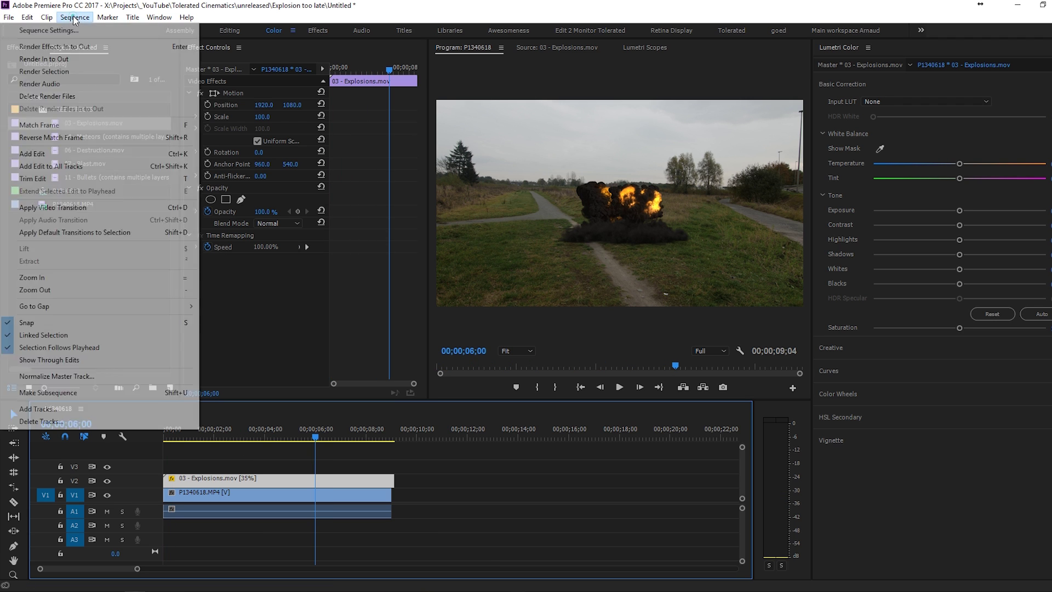
{"action": "left_click", "coordinate": [44, 59]}
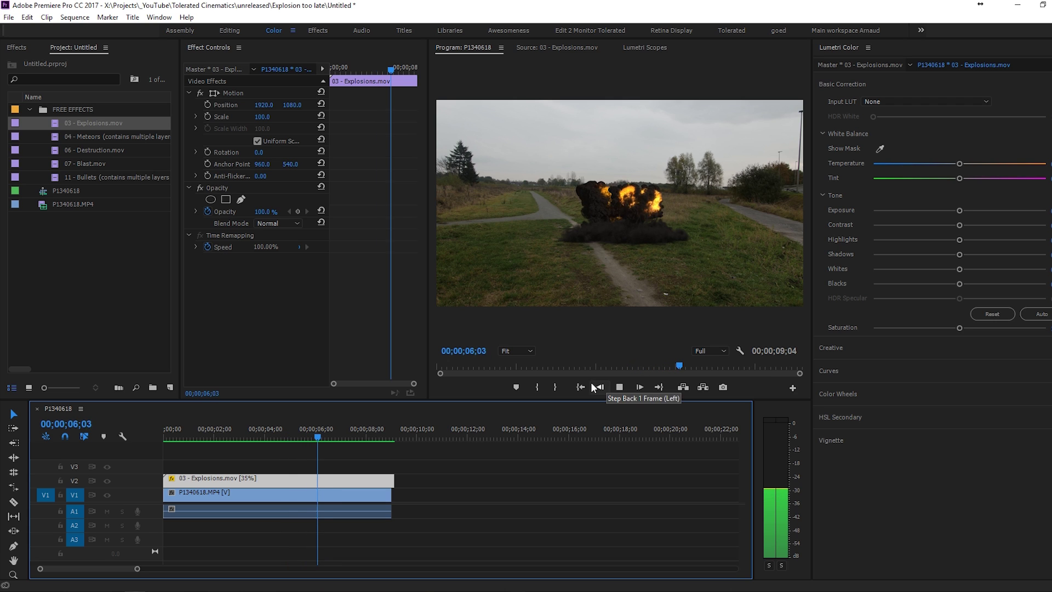
{"action": "left_click", "coordinate": [594, 387]}
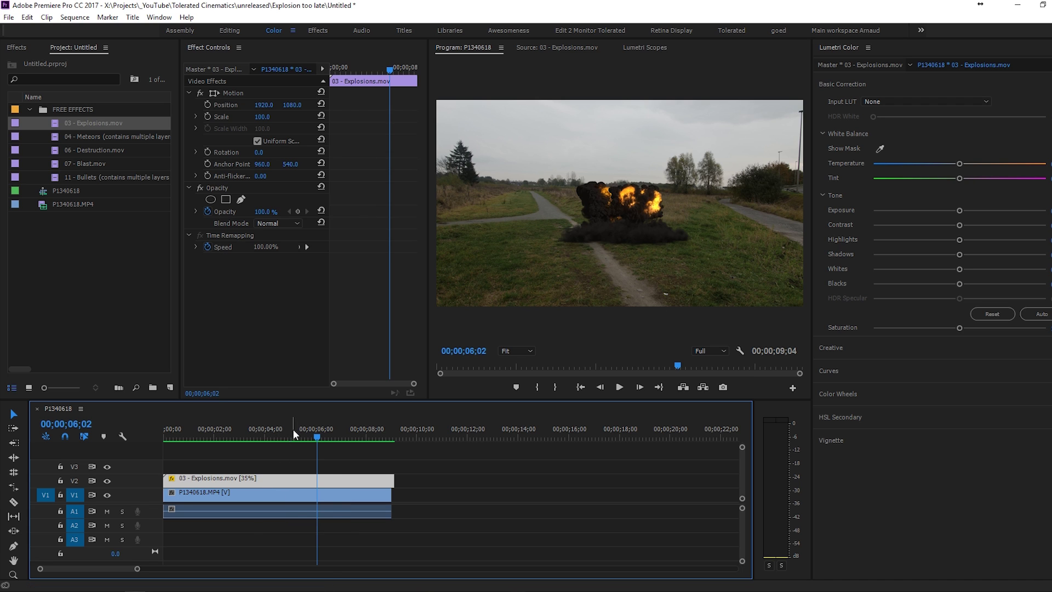
{"action": "left_click_drag", "start_coordinate": [293, 428], "coordinate": [155, 430]}
{"action": "key", "text": "space"}
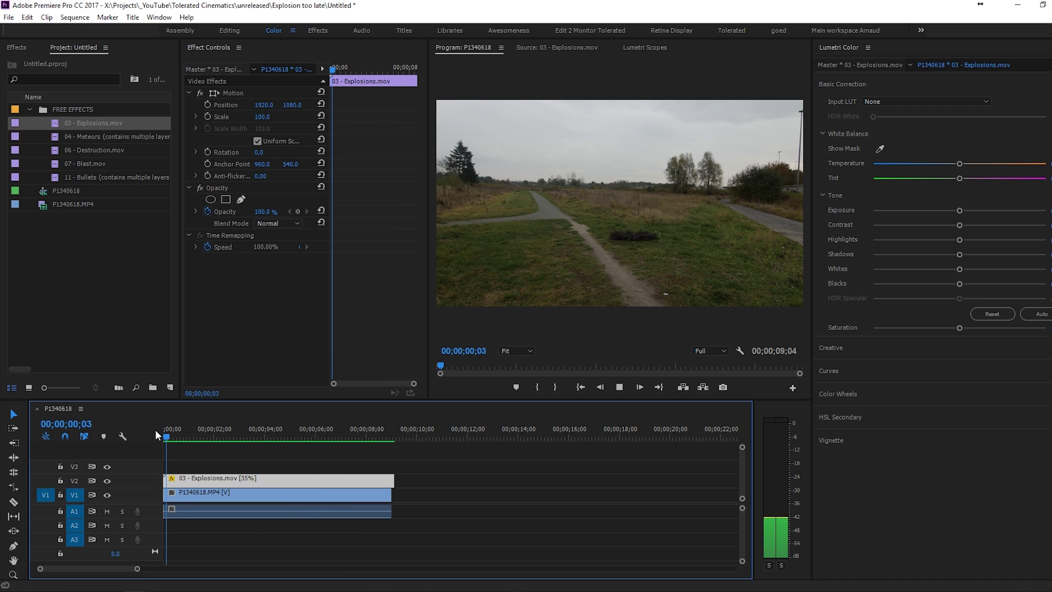
Set the Explosions clip's Motion Position to 974.0, 717.0 and replay from the start.
{"action": "left_click", "coordinate": [610, 281]}
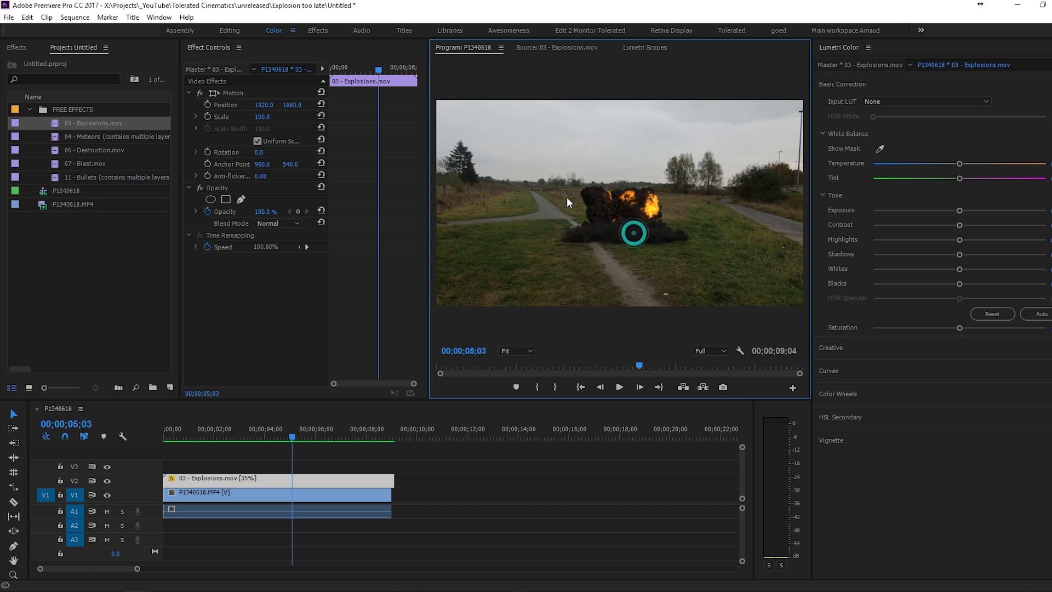
{"action": "left_click", "coordinate": [295, 479]}
{"action": "left_click", "coordinate": [289, 105]}
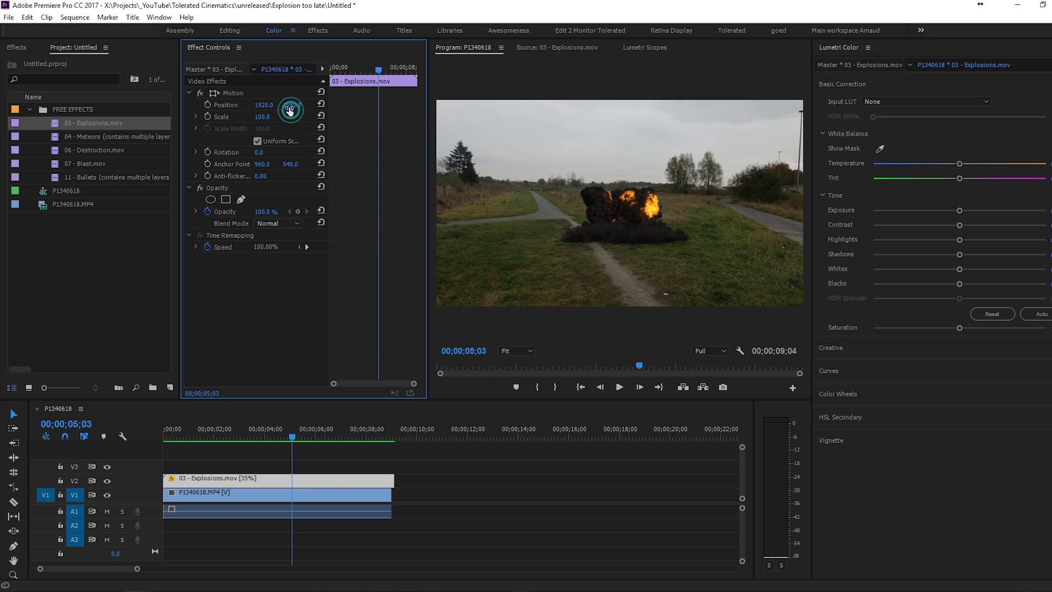
{"action": "type", "text": "1285"}
{"action": "key", "text": "Return"}
{"action": "left_click_drag", "start_coordinate": [294, 109], "coordinate": [183, 104]}
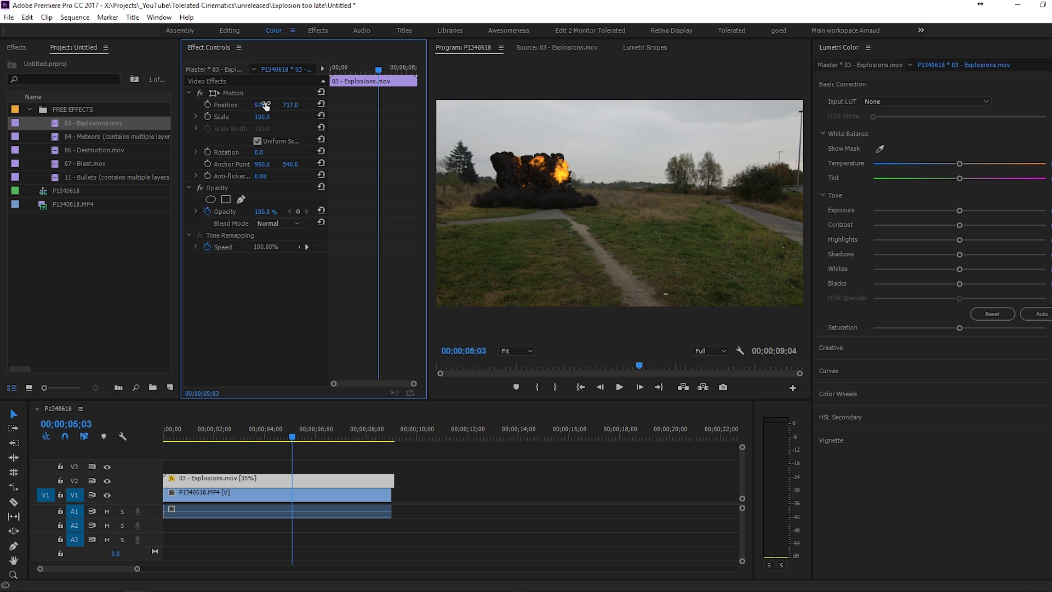
{"action": "left_click", "coordinate": [244, 430]}
{"action": "key", "text": "Home"}
{"action": "key", "text": "space"}
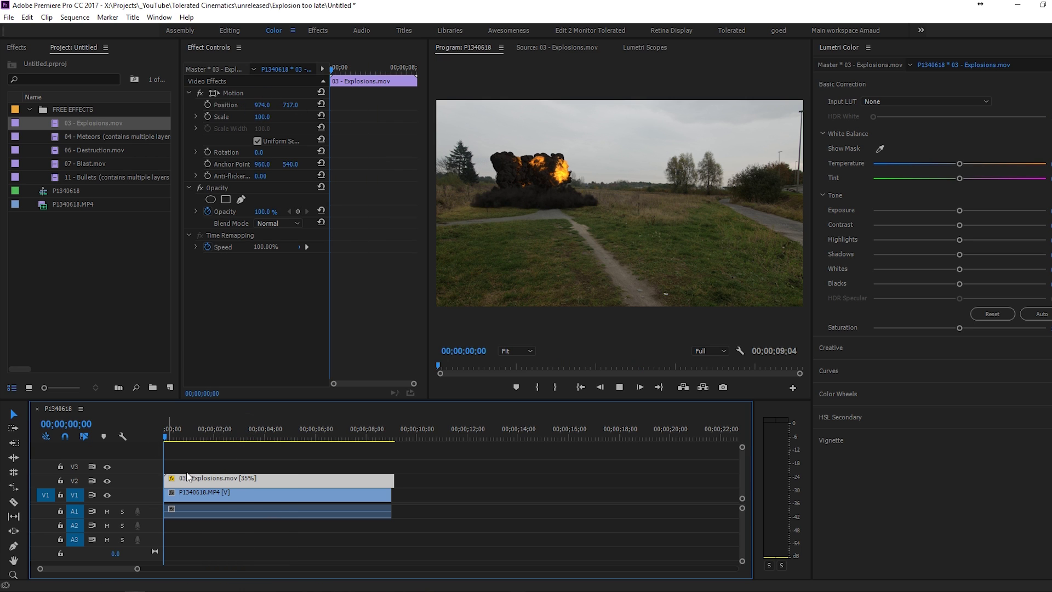
Change the Explosions clip's Time Interpolation to Optical Flow in Speed/Duration.
{"action": "right_click", "coordinate": [229, 486]}
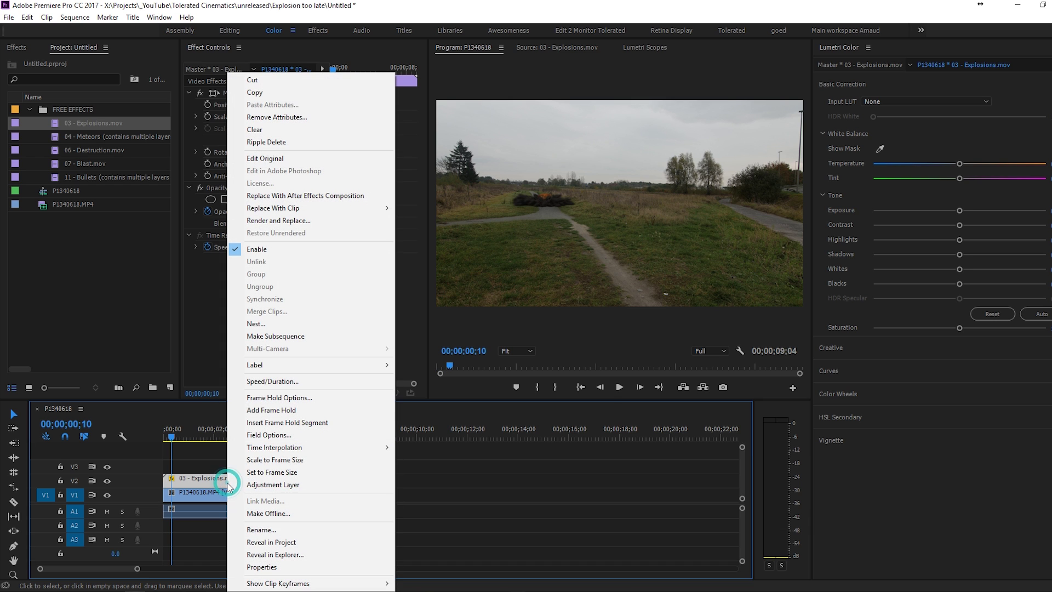
{"action": "left_click", "coordinate": [330, 381]}
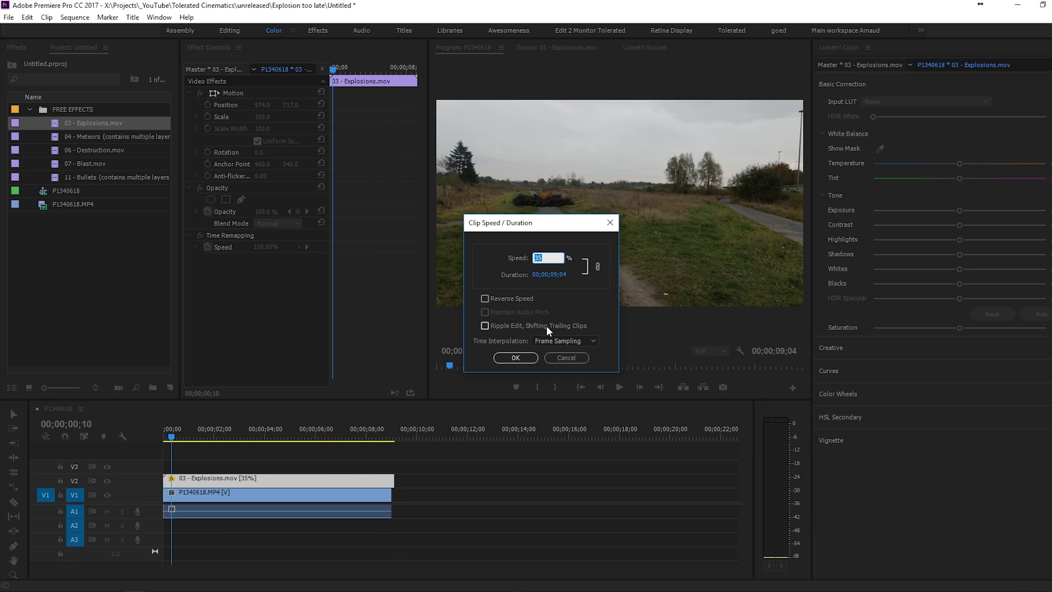
{"action": "left_click", "coordinate": [565, 341]}
{"action": "left_click", "coordinate": [573, 379]}
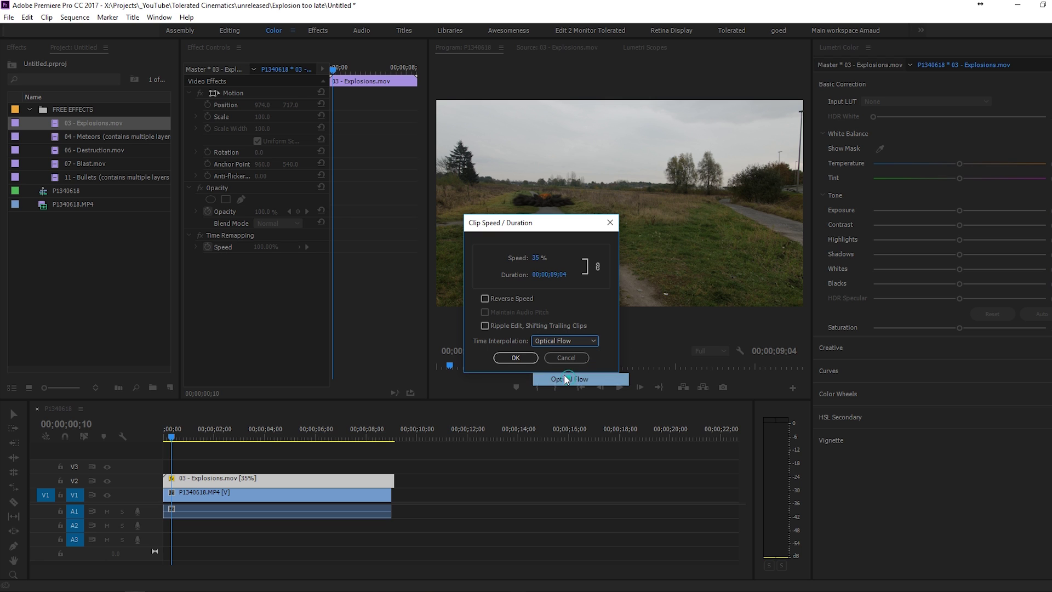
{"action": "left_click", "coordinate": [518, 357]}
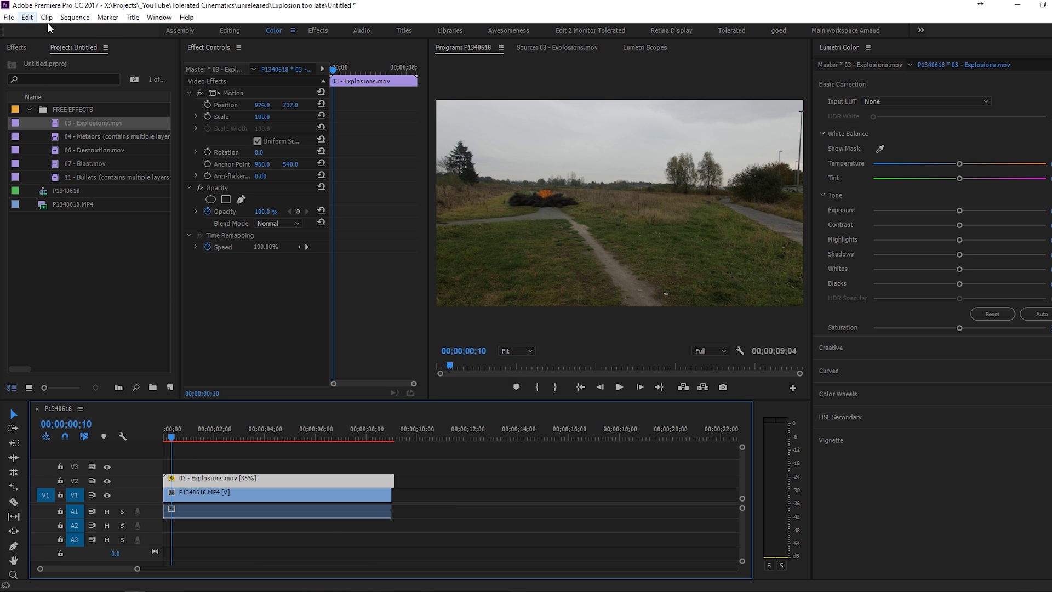
Render the sequence In to Out and play back the Optical Flow–smoothed explosion.
{"action": "left_click", "coordinate": [73, 19]}
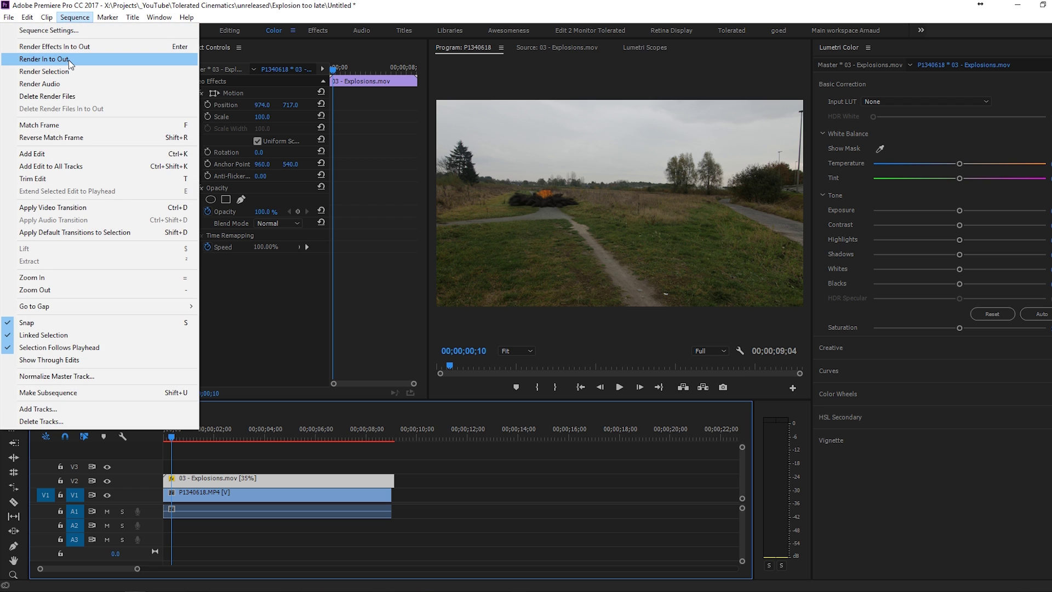
{"action": "left_click", "coordinate": [67, 59]}
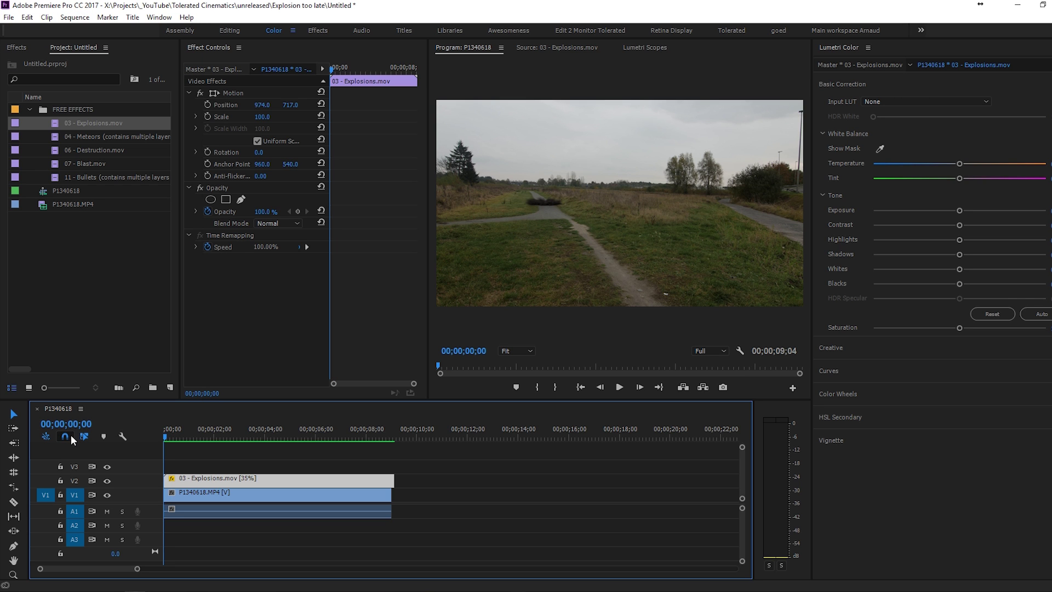
{"action": "key", "text": "space"}
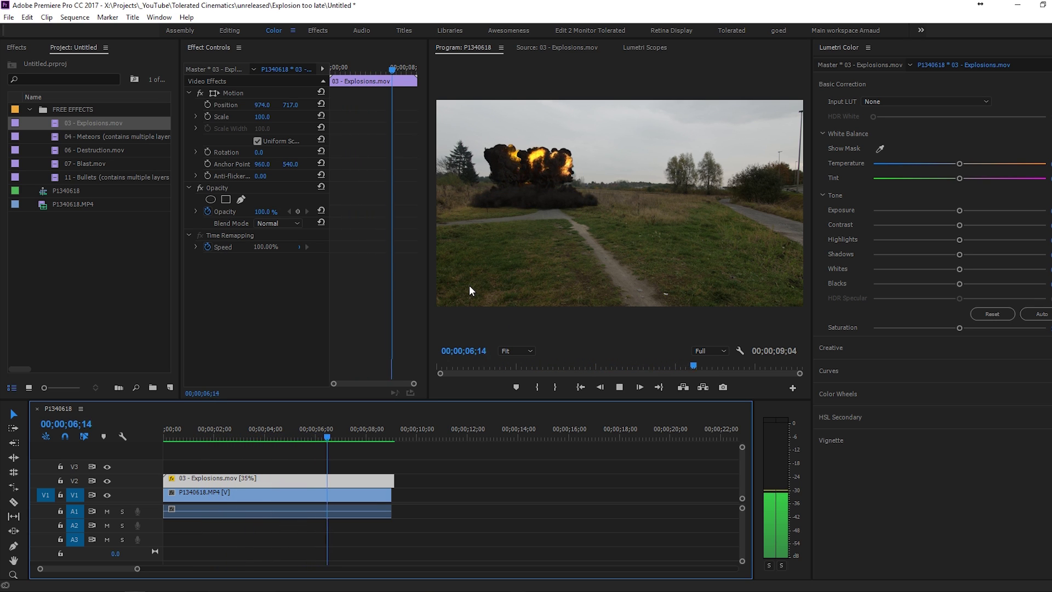
{"action": "left_click", "coordinate": [383, 426]}
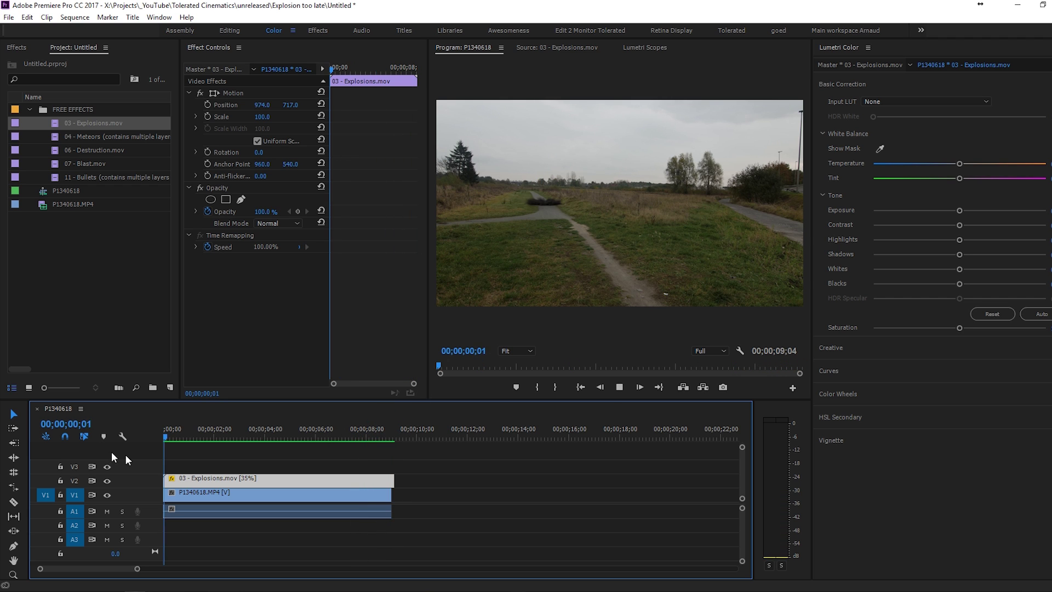
{"action": "key", "text": "space"}
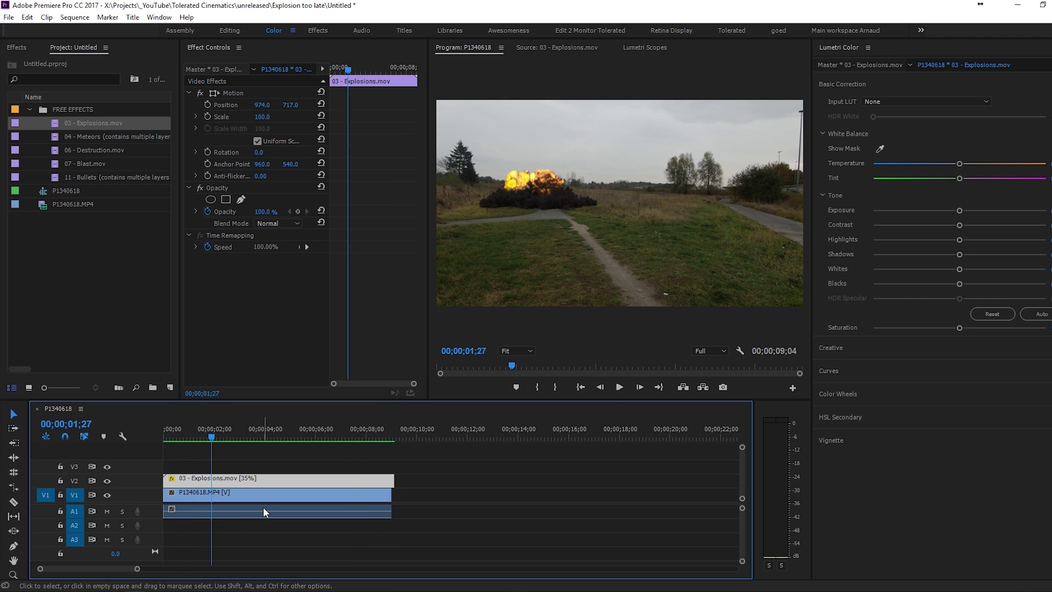
Select the P1340618.MP4 clip on V1 at 00;00;03;11 and focus the Program monitor.
{"action": "left_click", "coordinate": [244, 496]}
{"action": "left_click", "coordinate": [249, 434]}
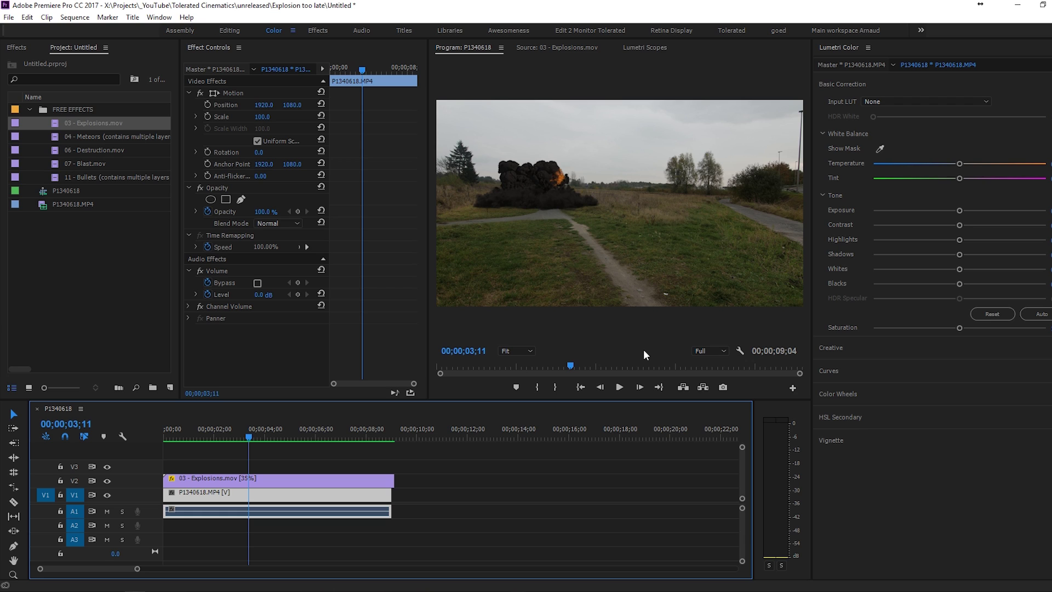
{"action": "left_click", "coordinate": [575, 364]}
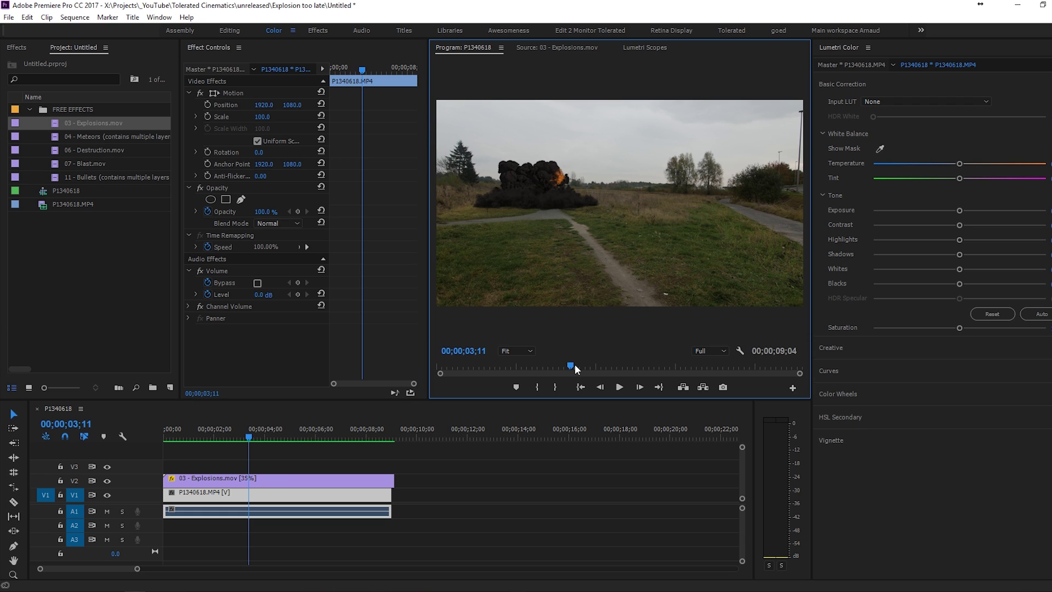